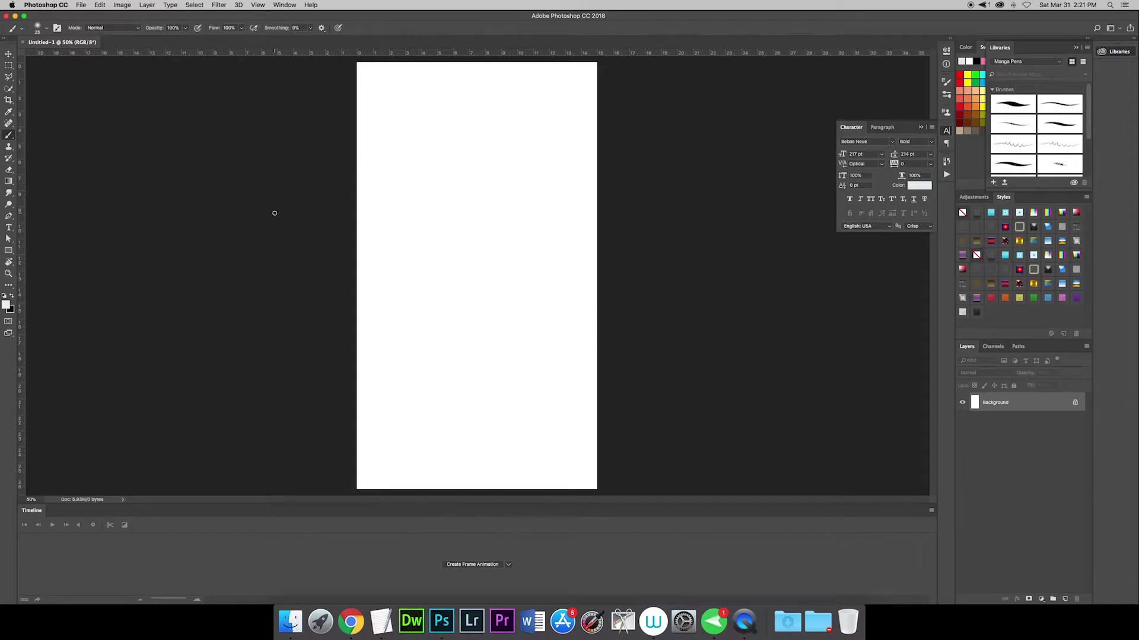
Add the text "HI!" as a new type layer in the upper-left part of the blank portrait canvas
click(9, 227)
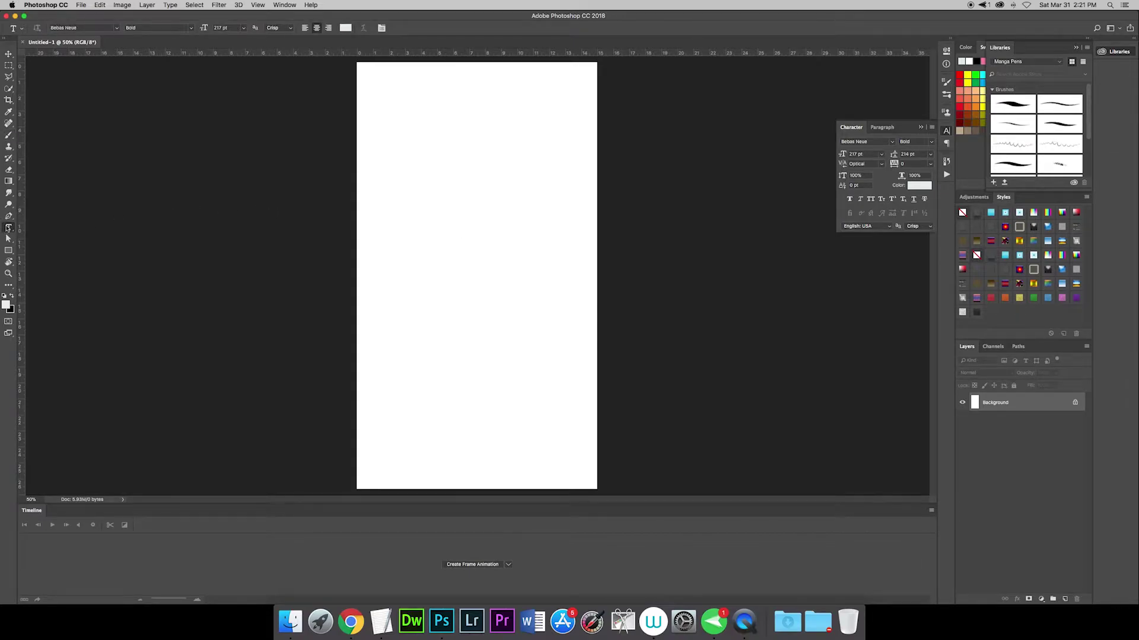
click(430, 224)
text(HI!)
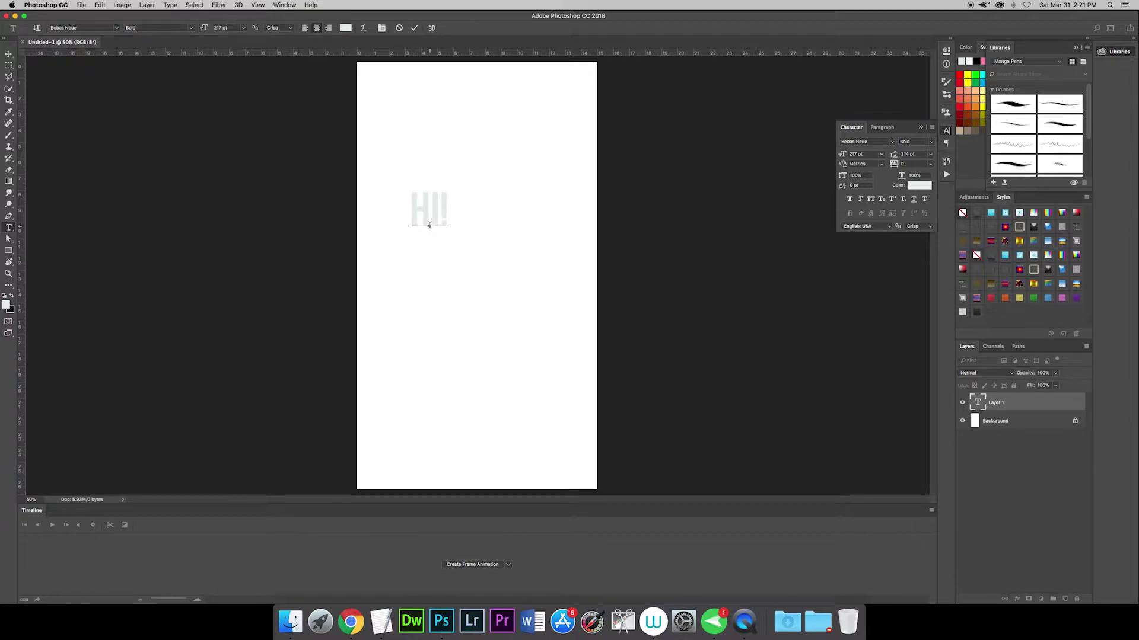
click(414, 28)
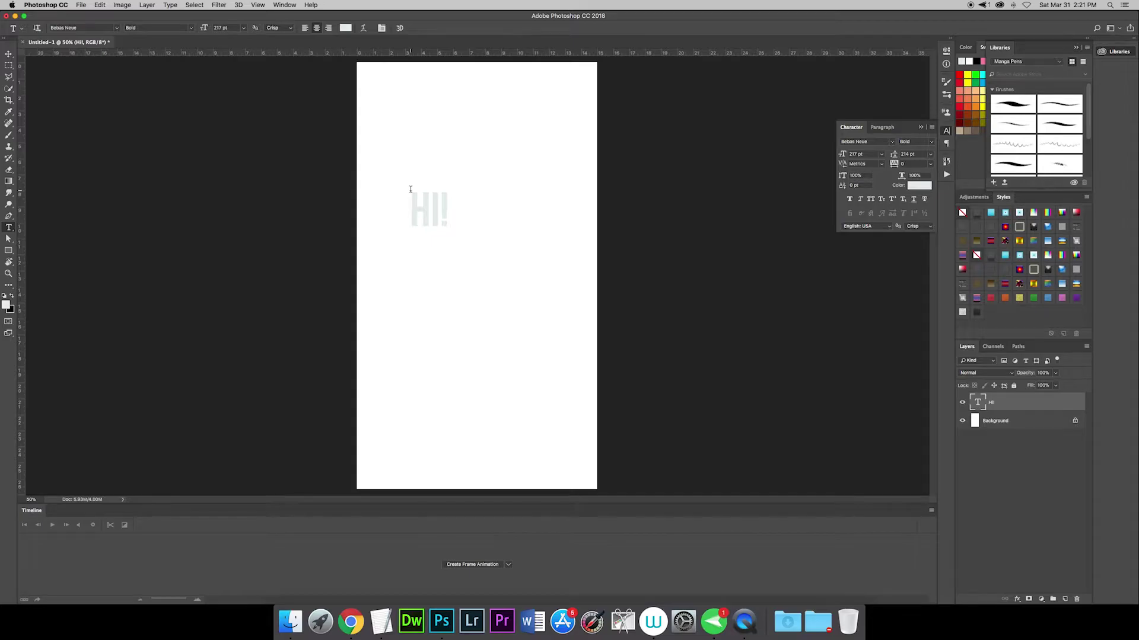
Place the colorful flowers with pink background JPG from the Desktop folder into the document as a new layer
click(291, 620)
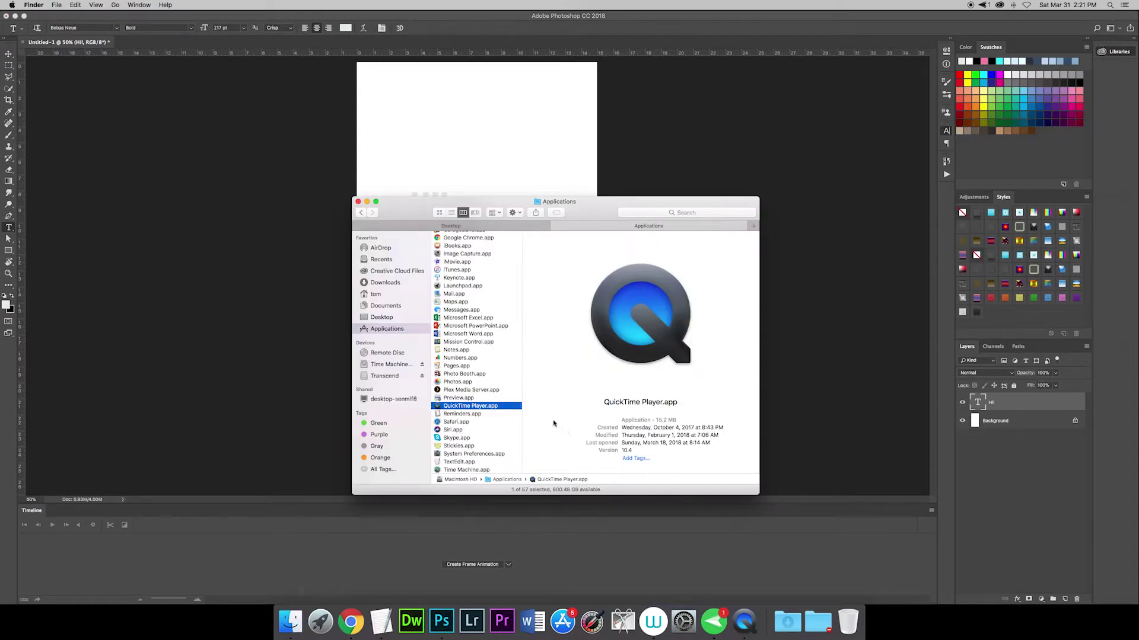
click(375, 318)
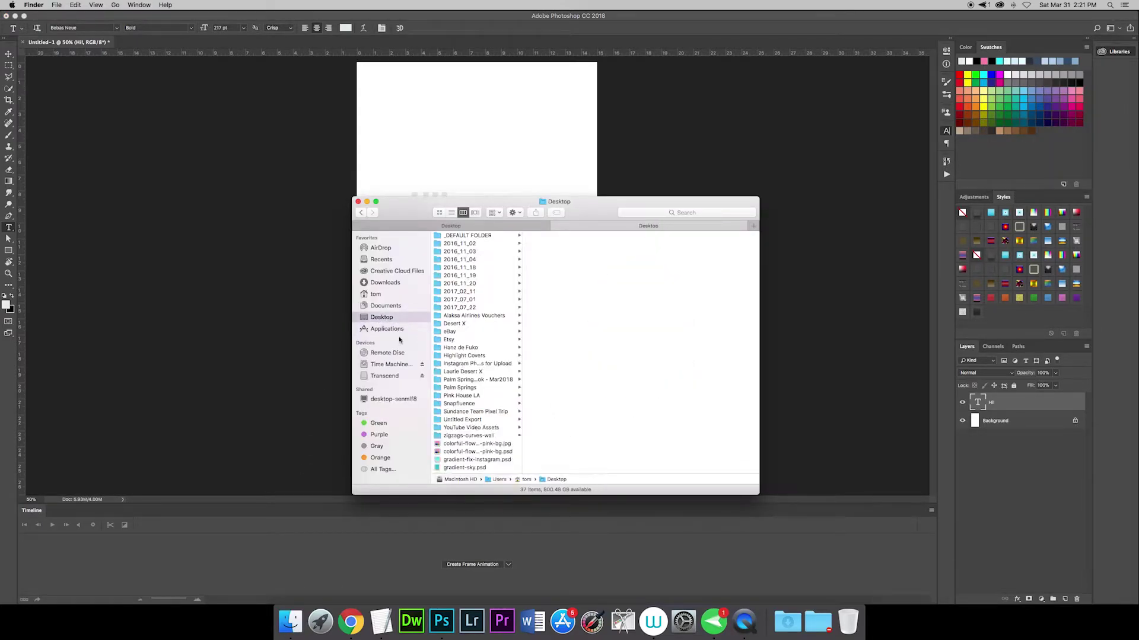
click(461, 447)
drag(462, 447, 451, 156)
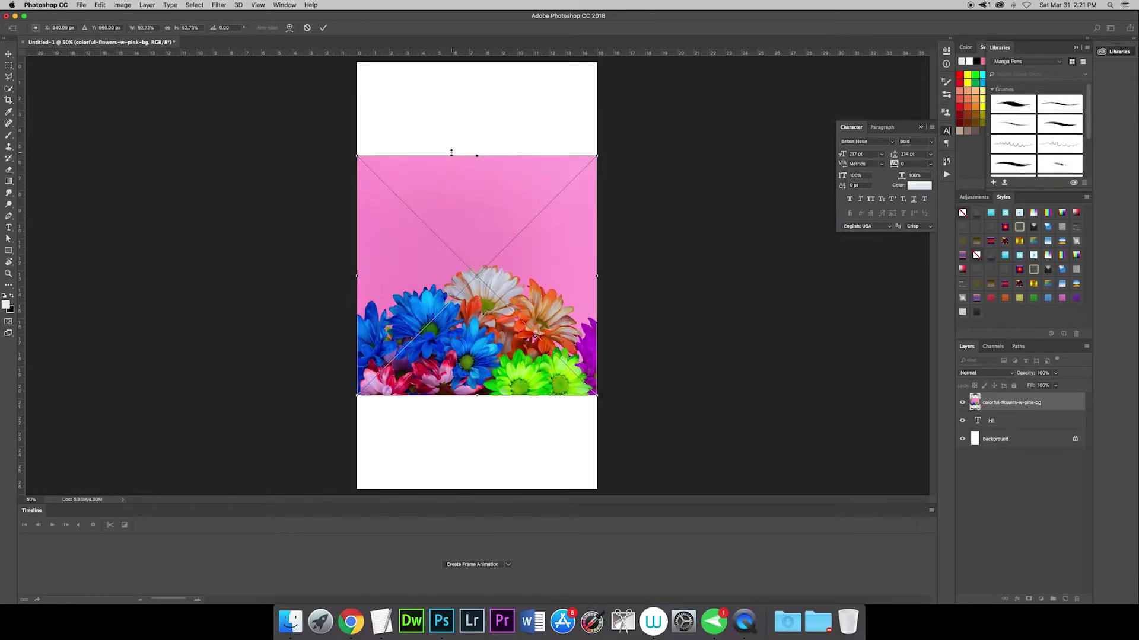
click(323, 28)
click(383, 173)
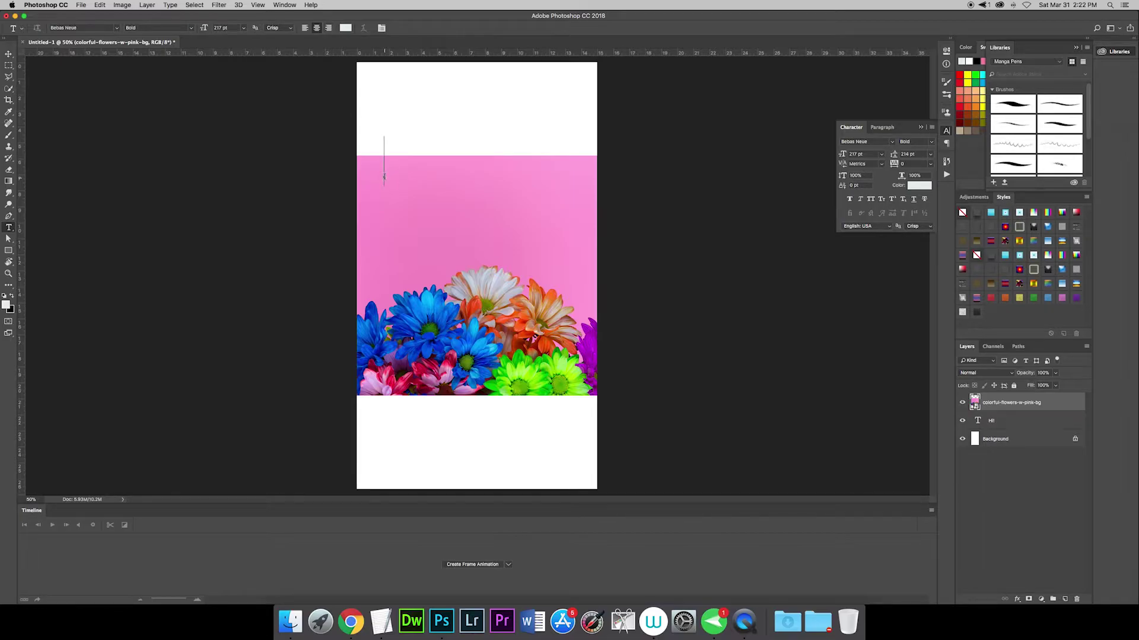
key(super+t)
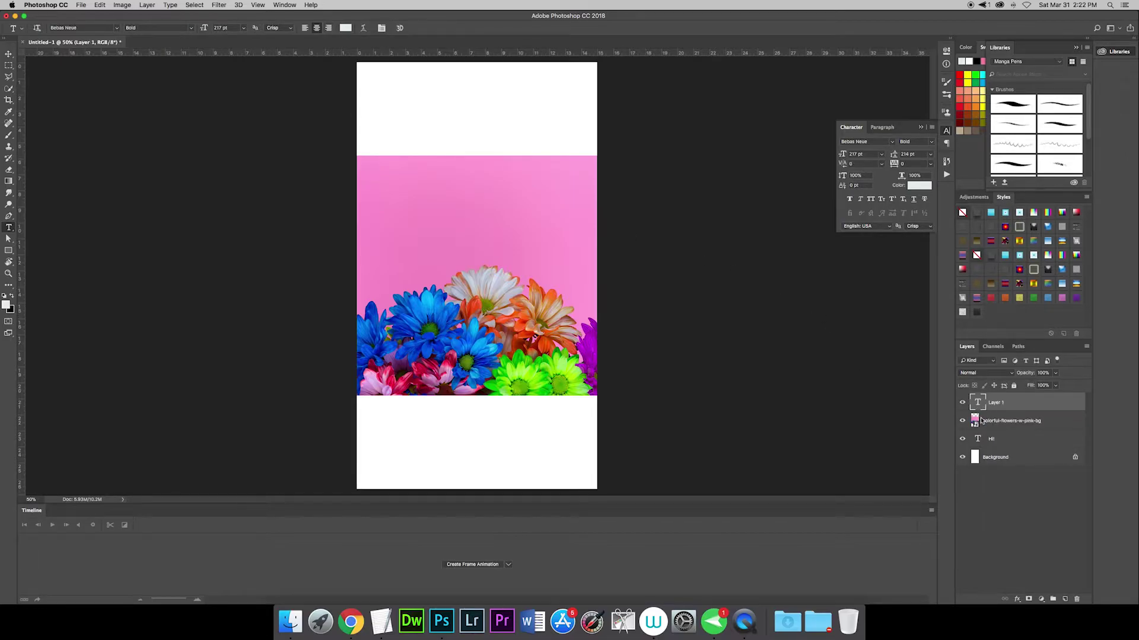
click(641, 199)
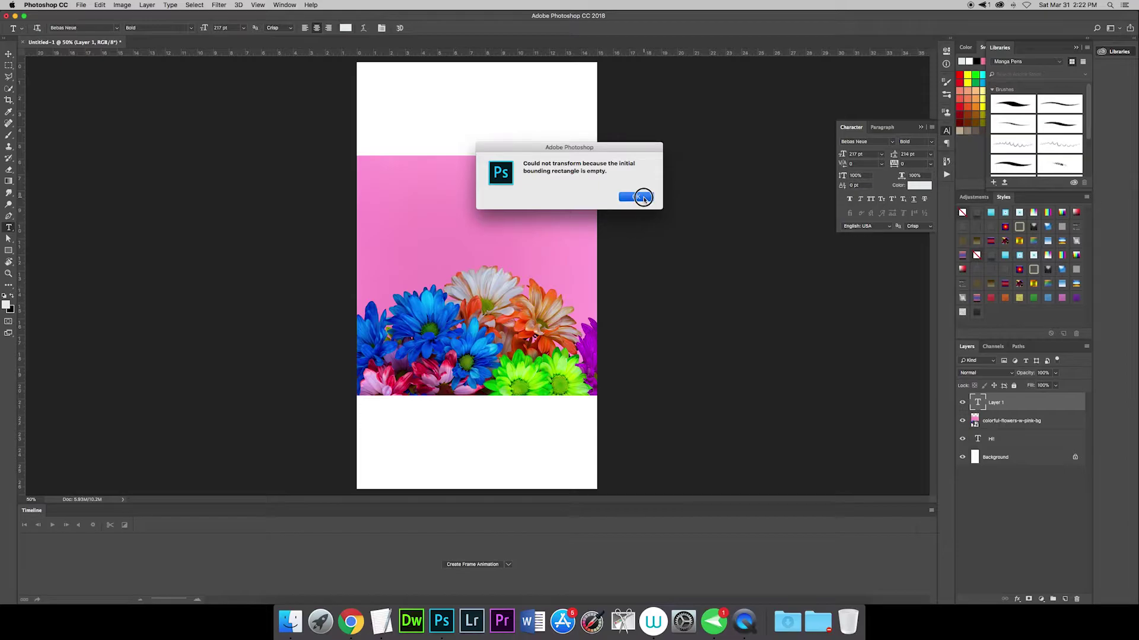
Enlarge the colorful-flowers-w-pink-bg image to cover the whole canvas and move the HI! text layer above it
click(995, 424)
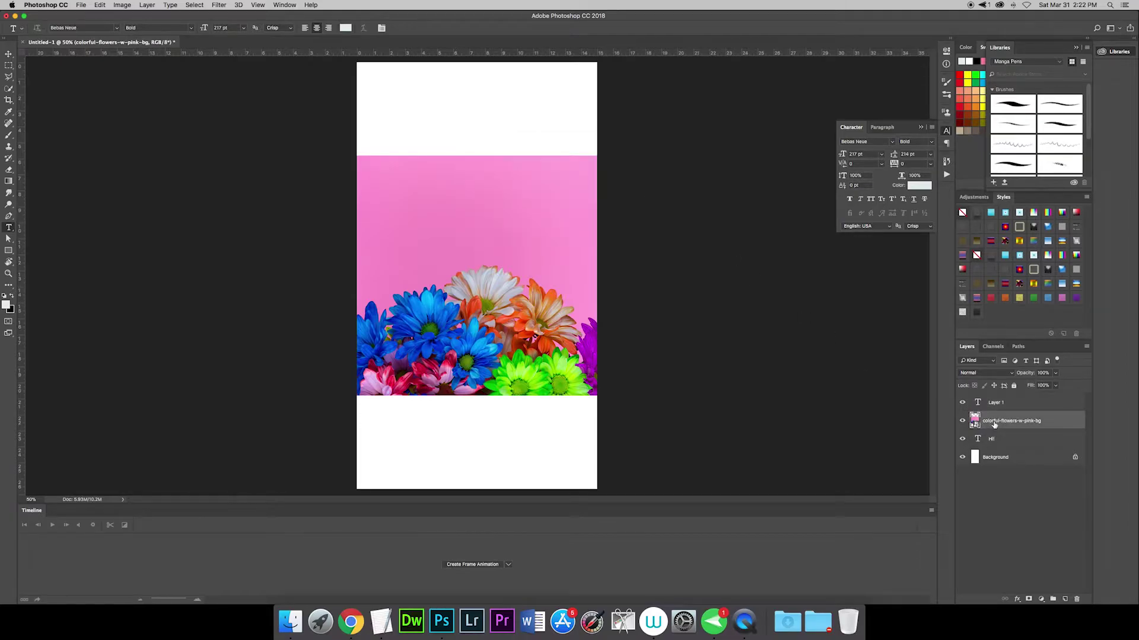
key(super+t)
drag(357, 157, 305, 26)
drag(597, 398, 650, 536)
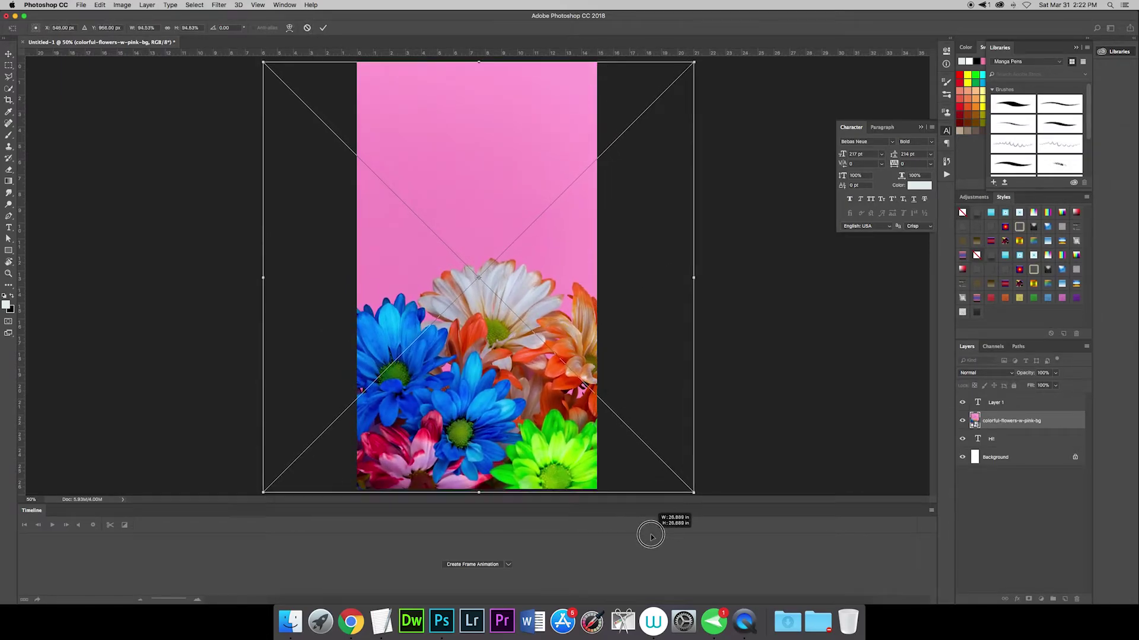
key(Return)
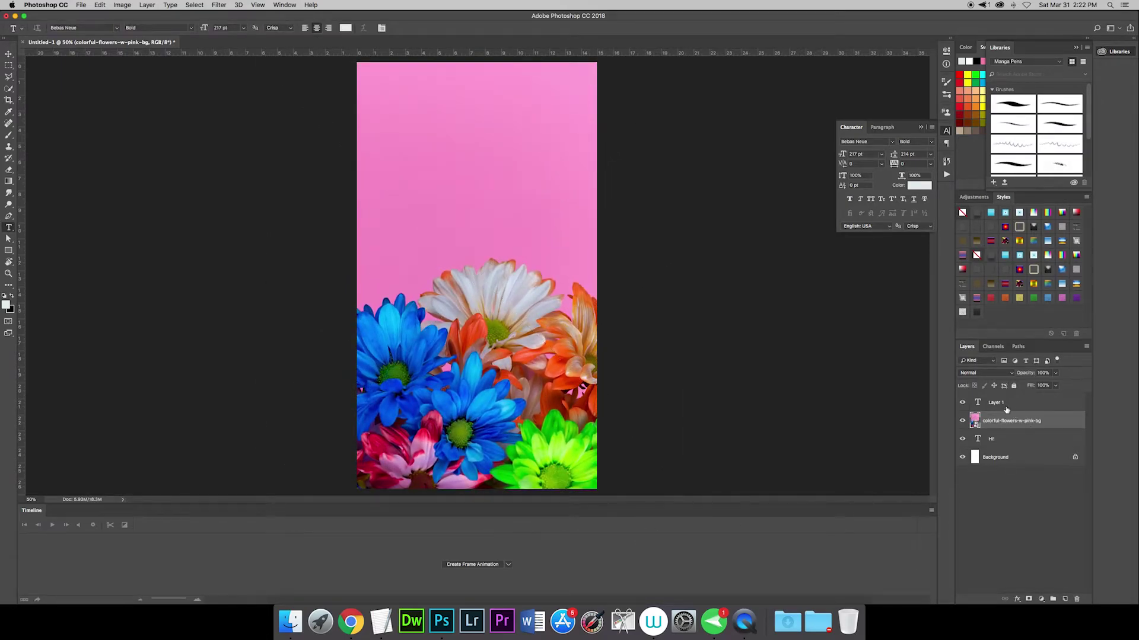
drag(994, 439, 998, 415)
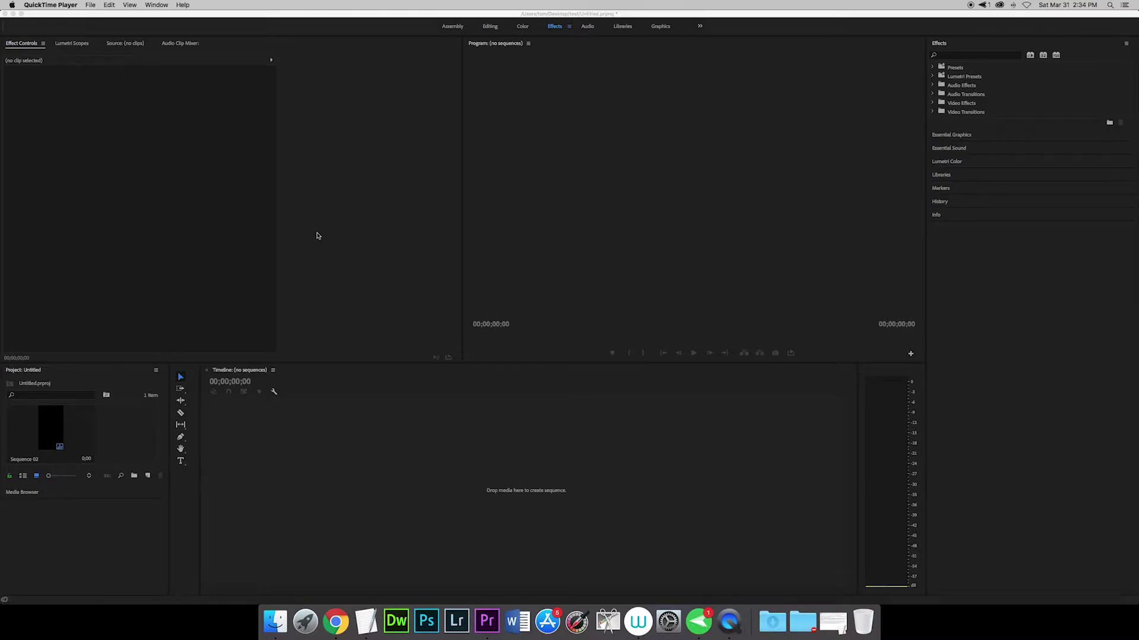
Switch to Premiere Pro and create a sequence from the custom Instagram Story preset with a 1080 x 1920 frame size
click(317, 235)
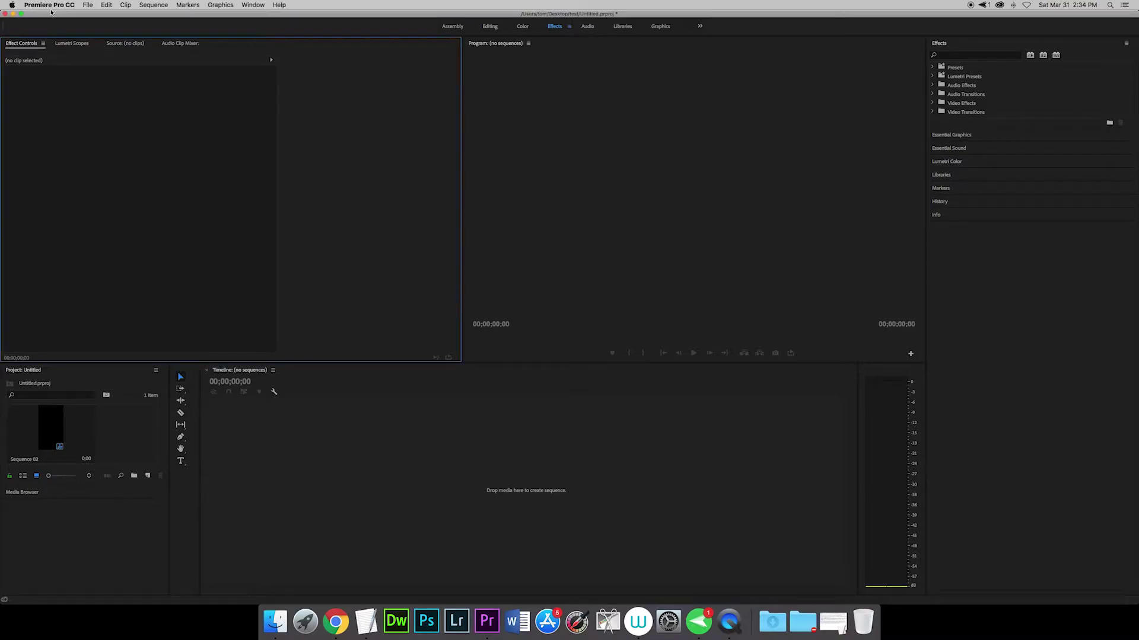
click(88, 4)
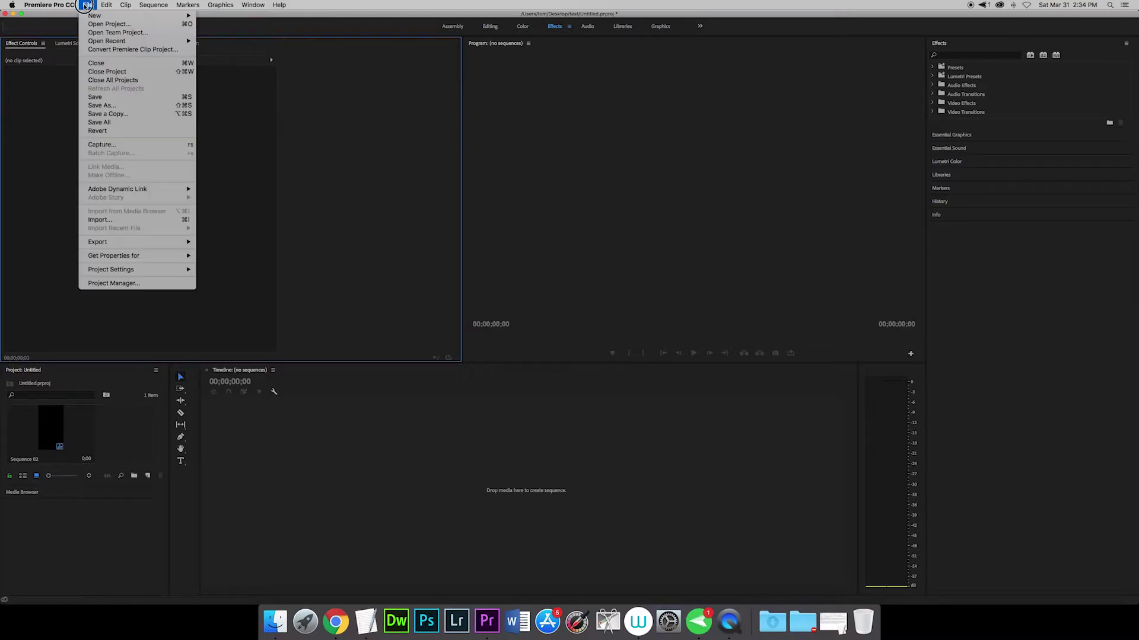
mouse_move(119, 15)
click(228, 34)
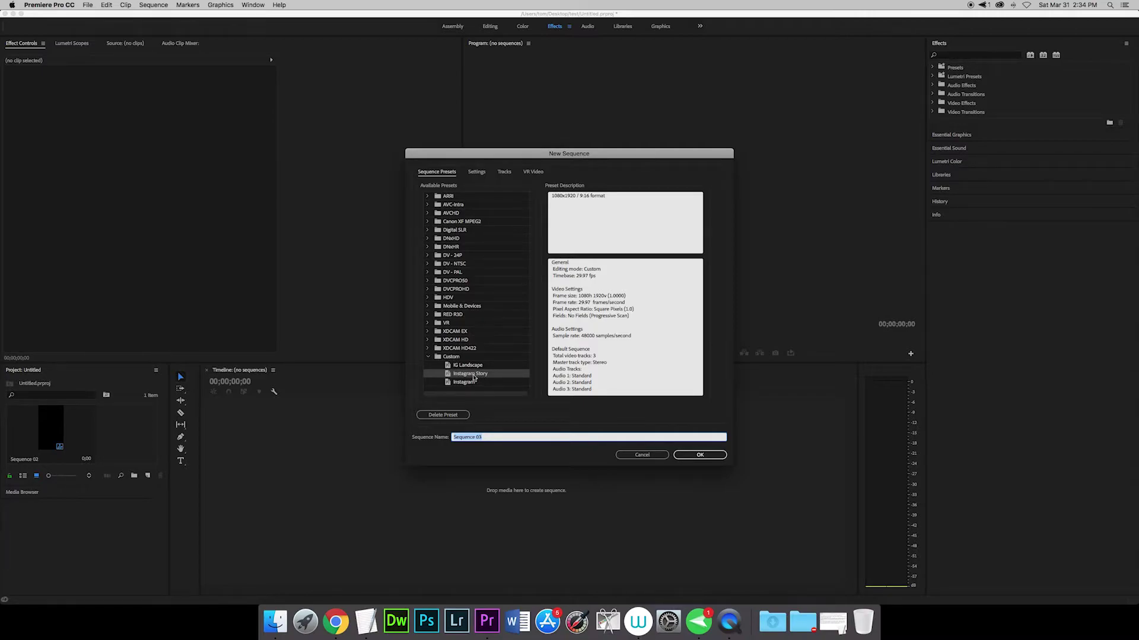
click(476, 172)
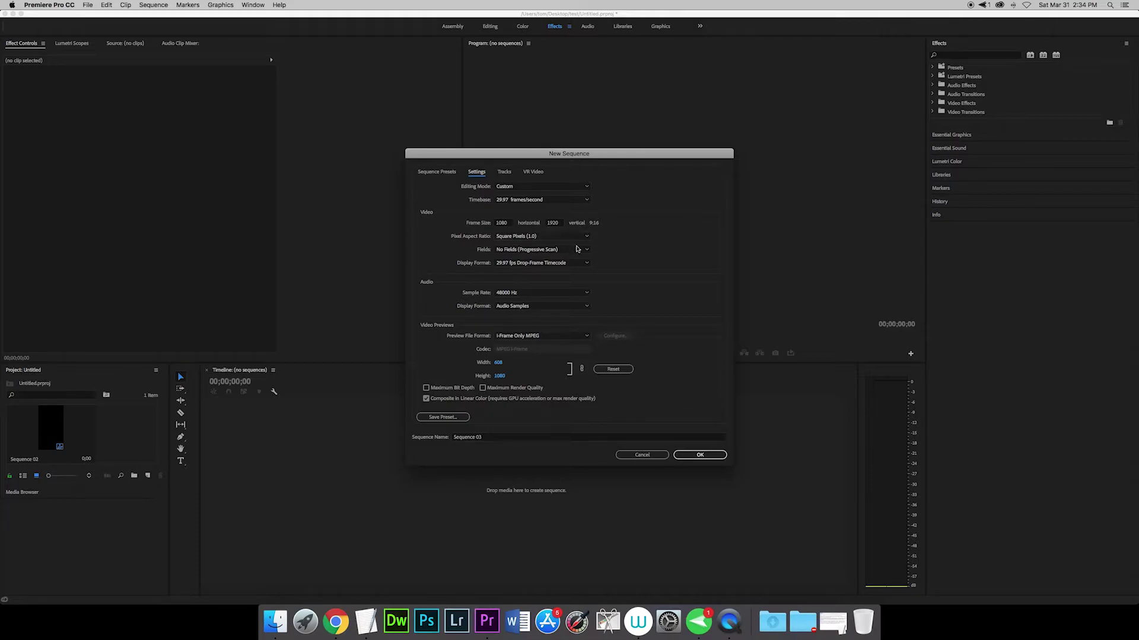
click(711, 457)
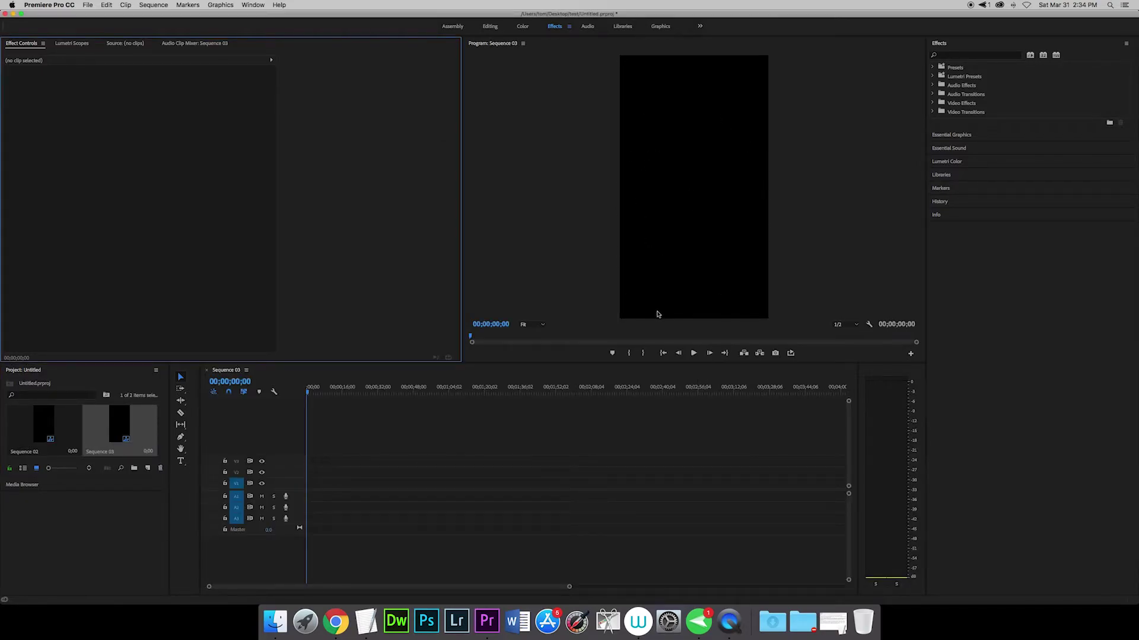
Import VID_20180121_075722.mp4 from the Desktop's test folder into the project
click(276, 623)
click(536, 298)
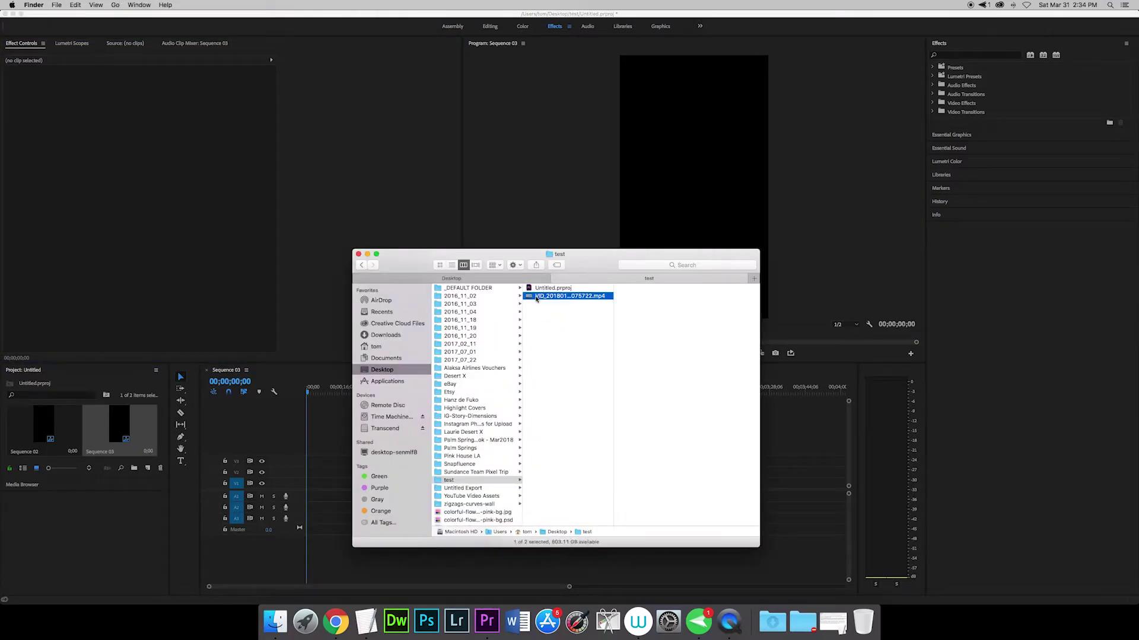
click(531, 298)
drag(531, 298, 76, 438)
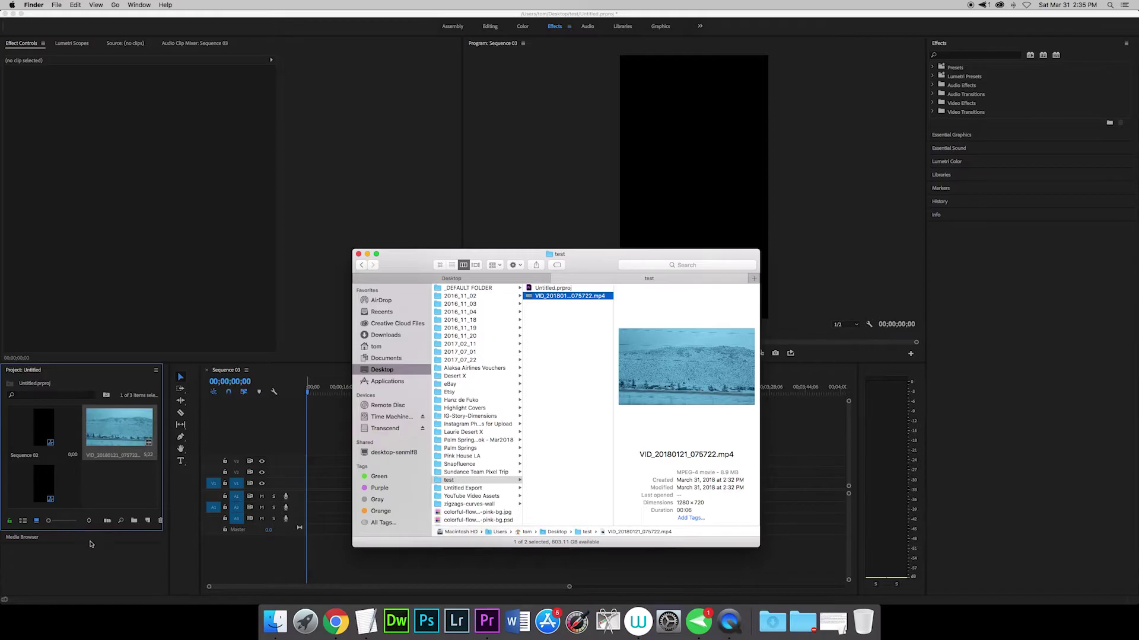
Place the imported video at the start of track V1, keeping the existing sequence settings
click(98, 558)
drag(118, 427, 309, 502)
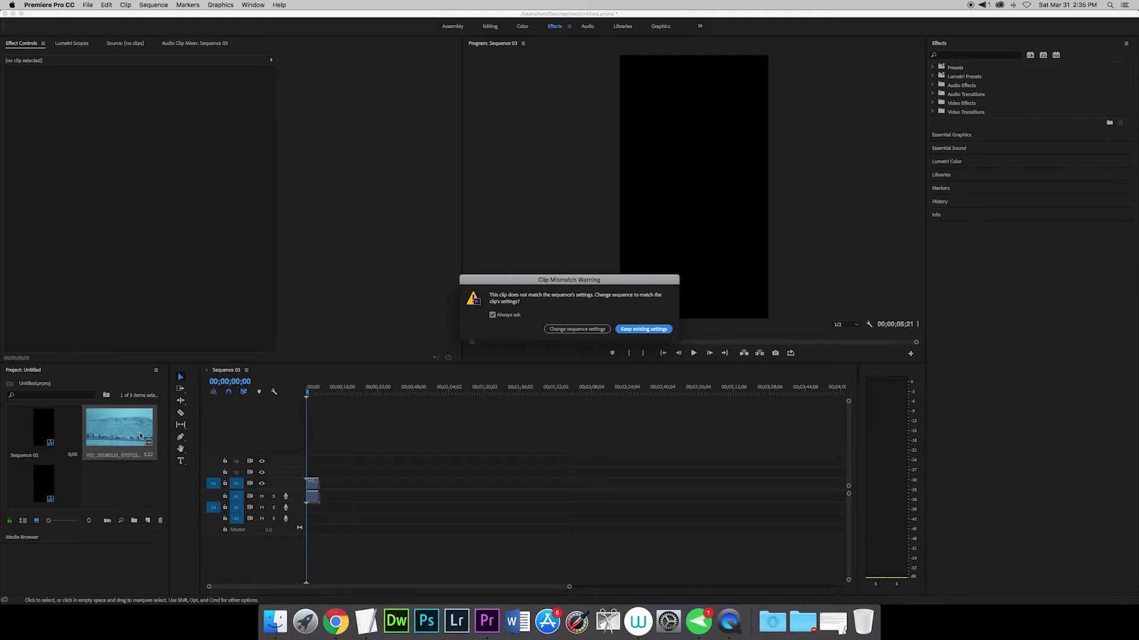
click(635, 329)
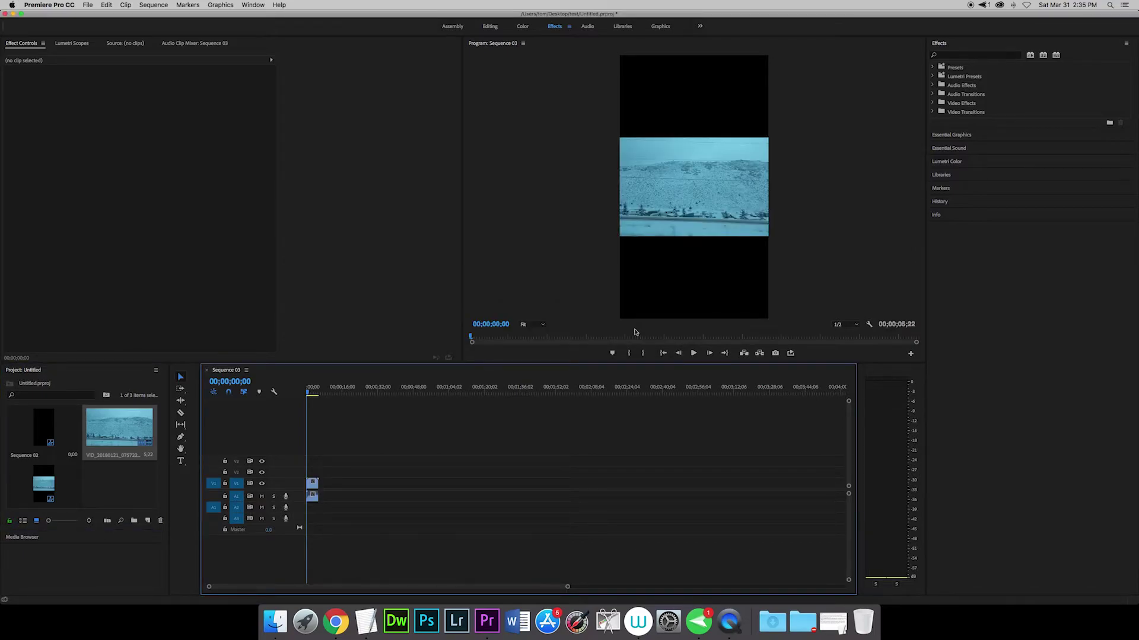
Scale the video clip to 272 so it fills the vertical frame, and play the sequence through
click(652, 216)
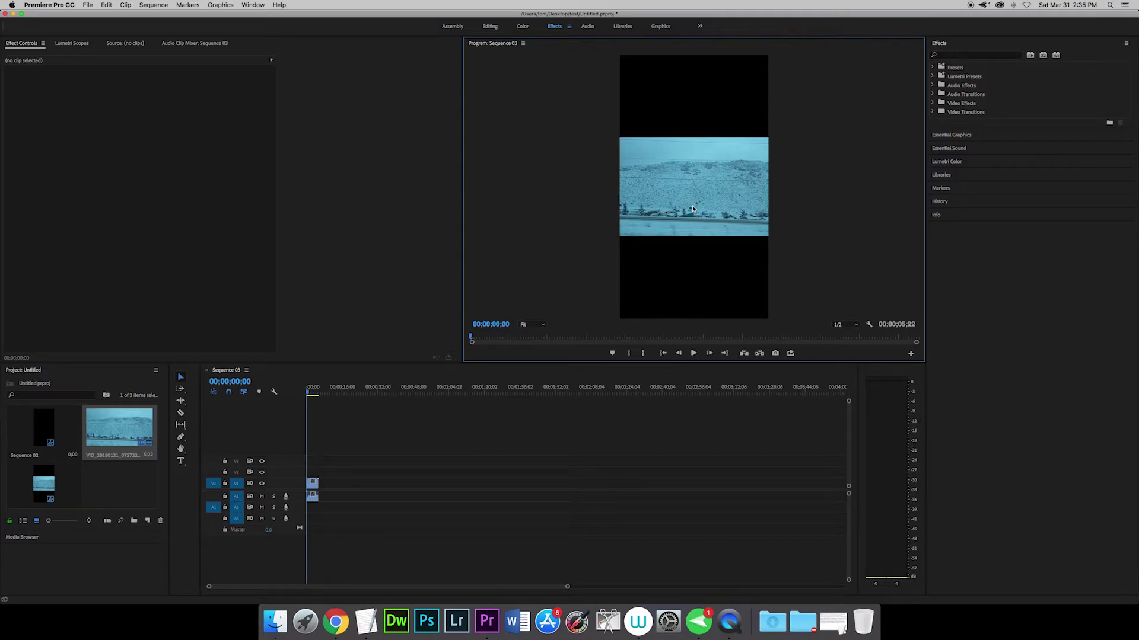
click(314, 487)
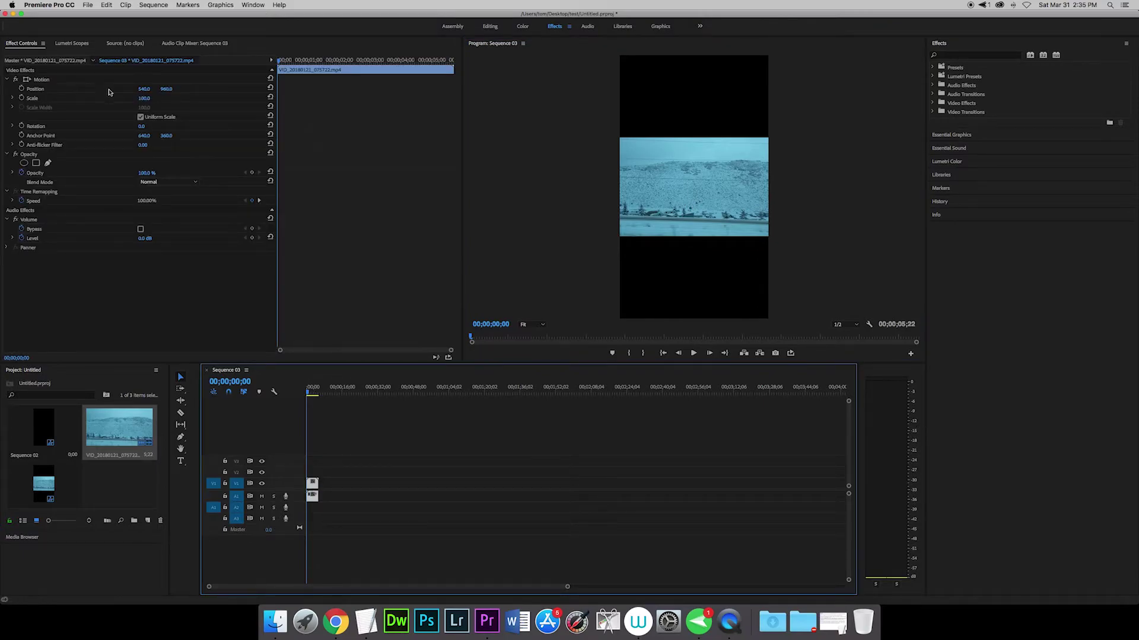
drag(140, 100, 247, 100)
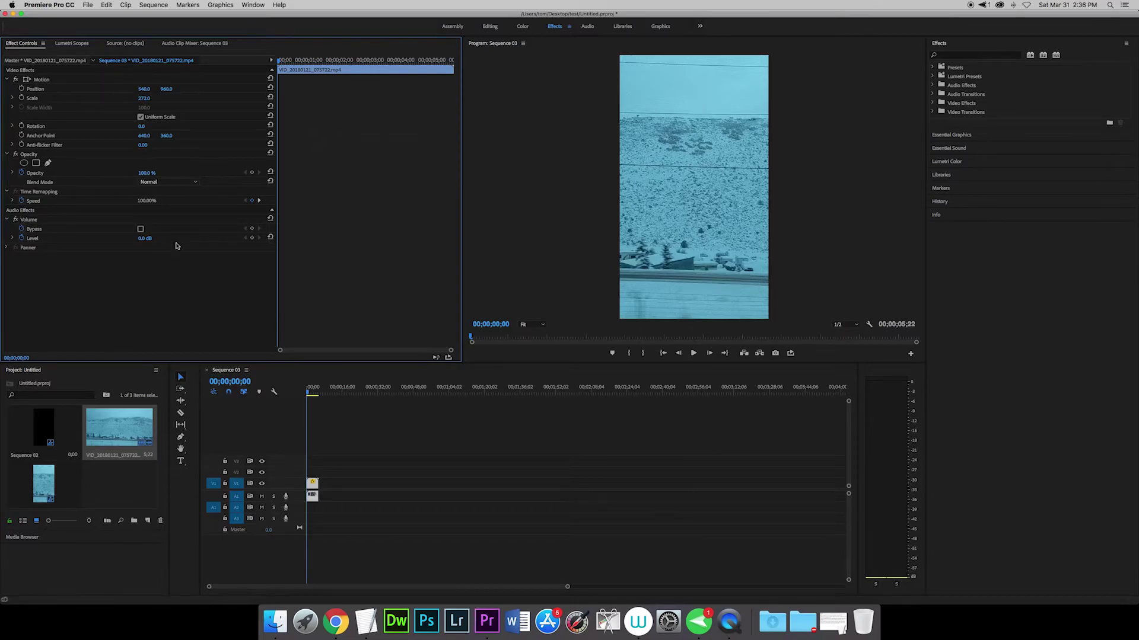
click(425, 375)
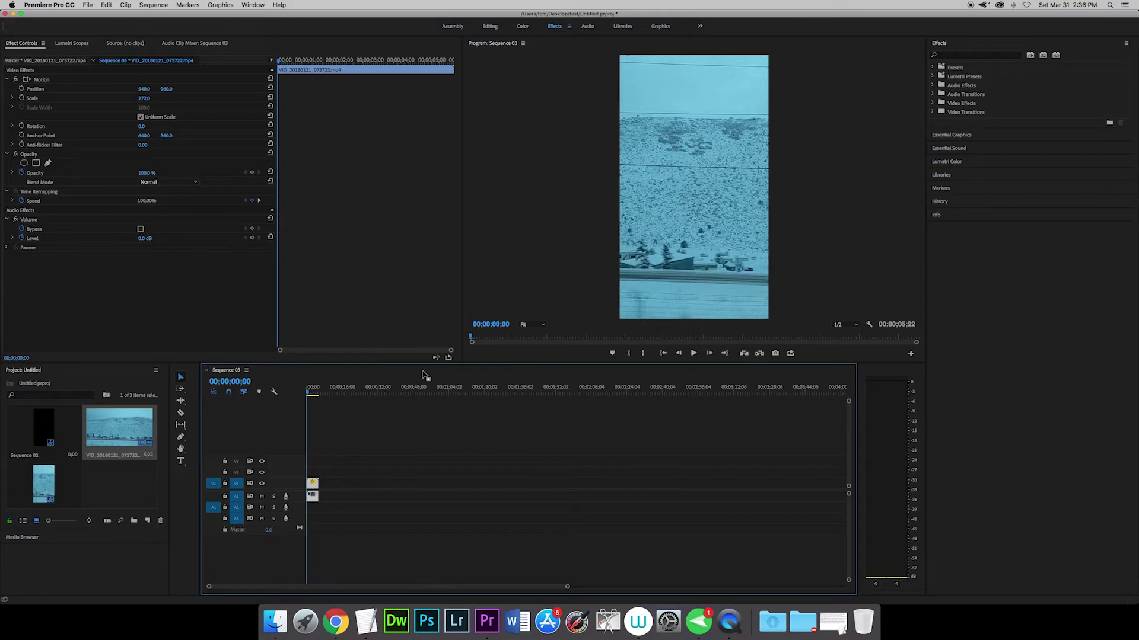
key(space)
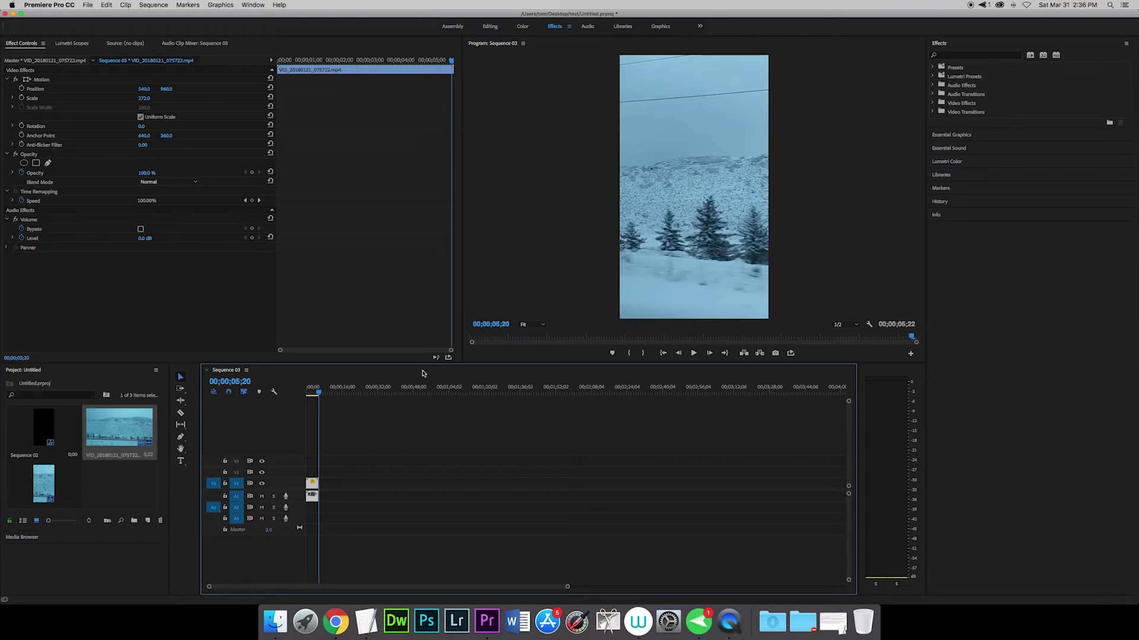
Open the media export settings for the finished sequence
click(87, 5)
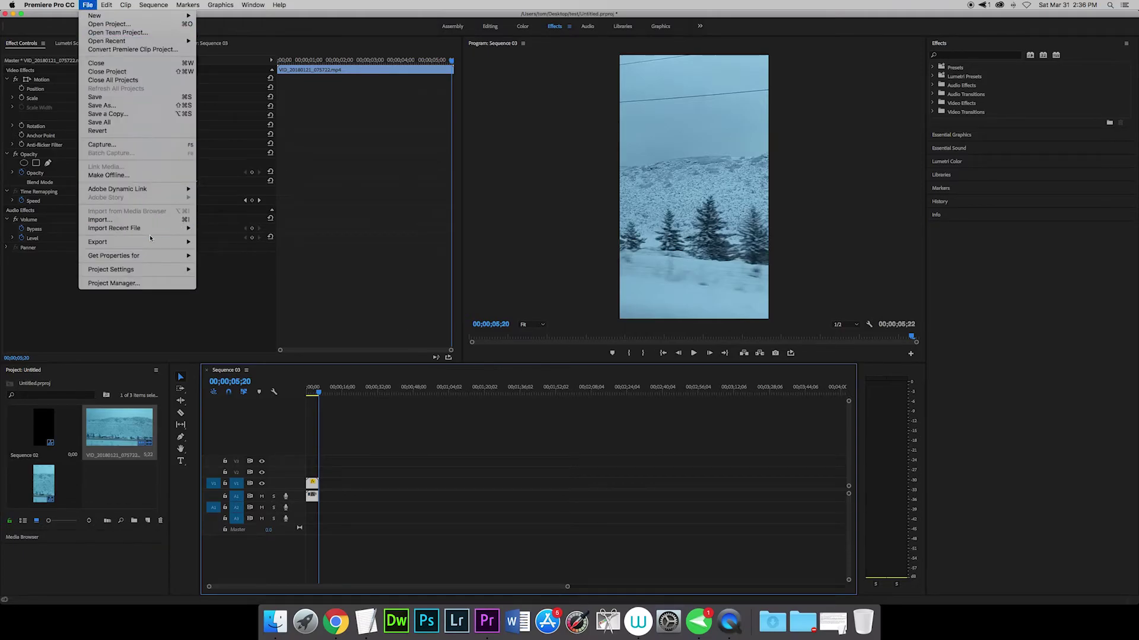
mouse_move(156, 243)
click(210, 243)
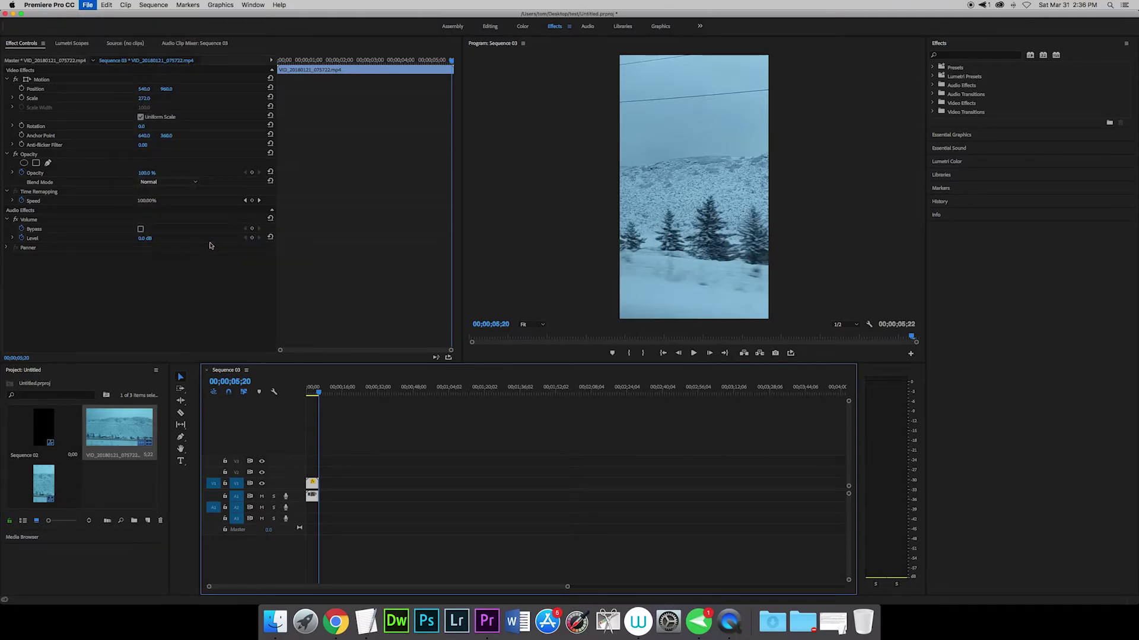